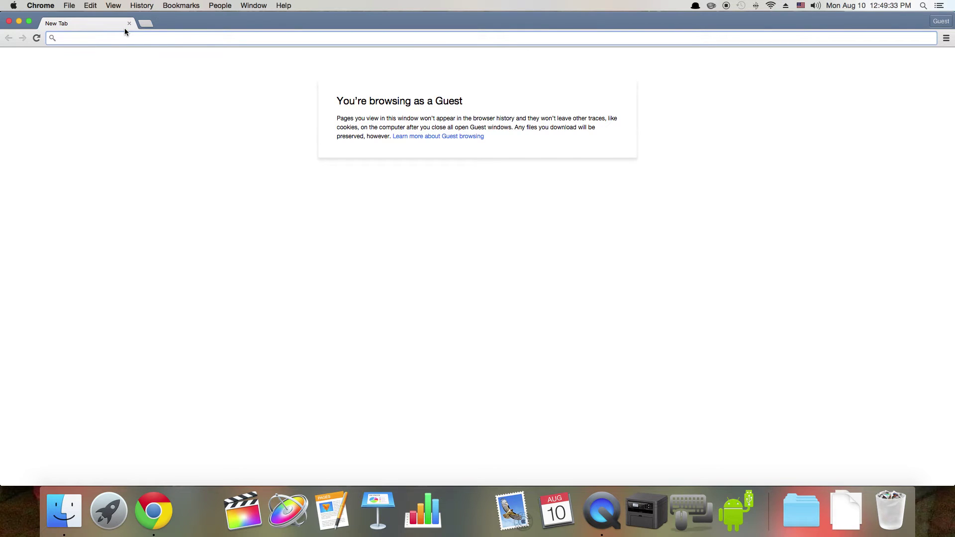
Paste the MX Master support page address into the guest window's address bar.
type("http://support.logitech.com/product/mx-master")
Load the MX Master support page and leave its Mac download OS choice unset.
key("Return")
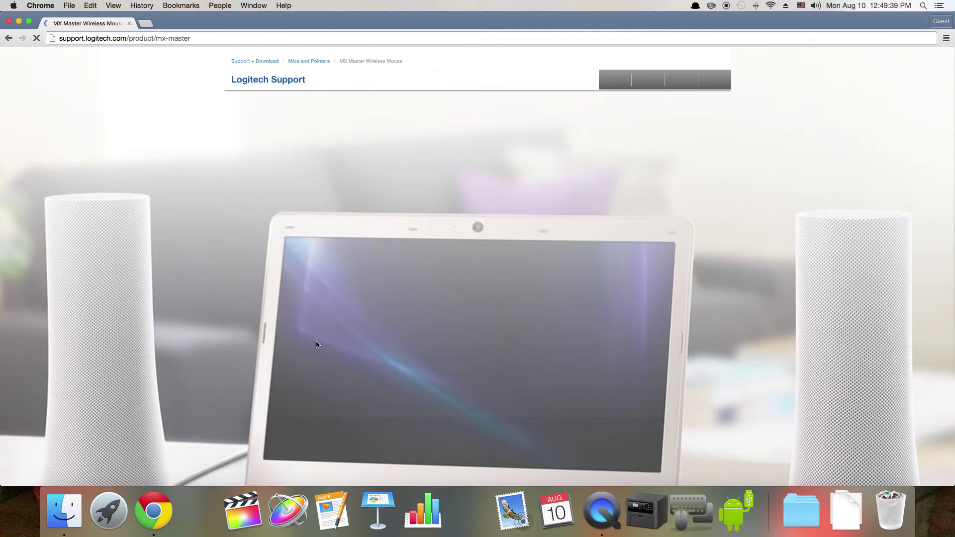
scroll(321, 341, "down", 10)
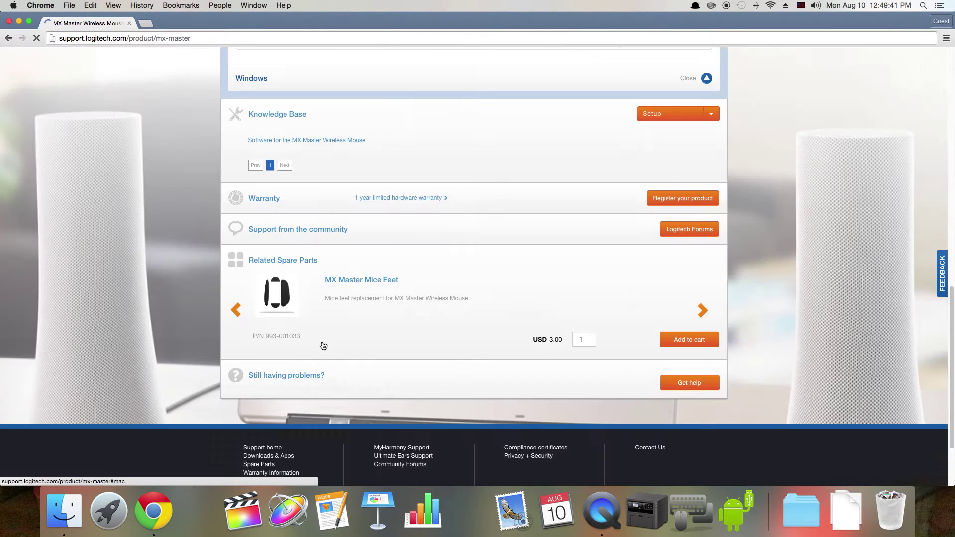
scroll(321, 341, "down", 3)
scroll(322, 341, "up", 5)
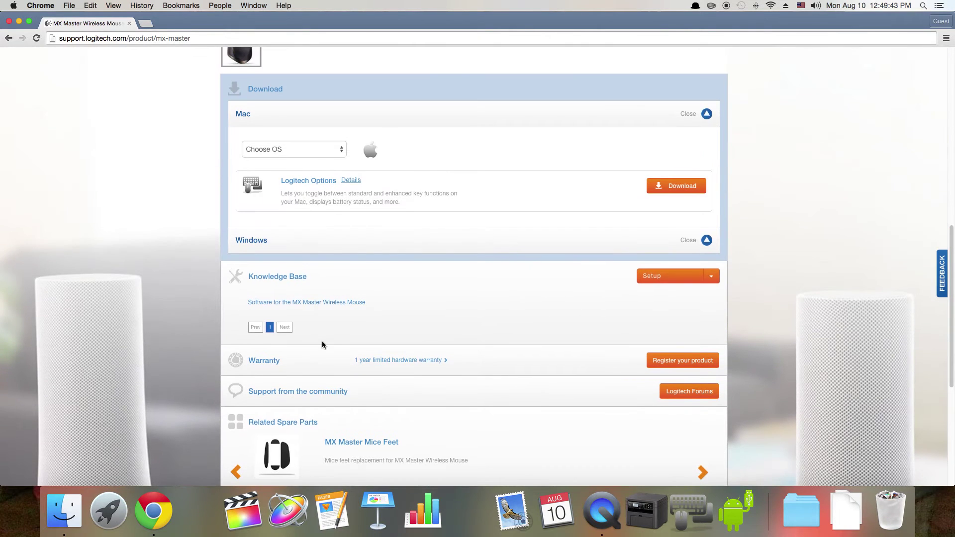
left_click(301, 152)
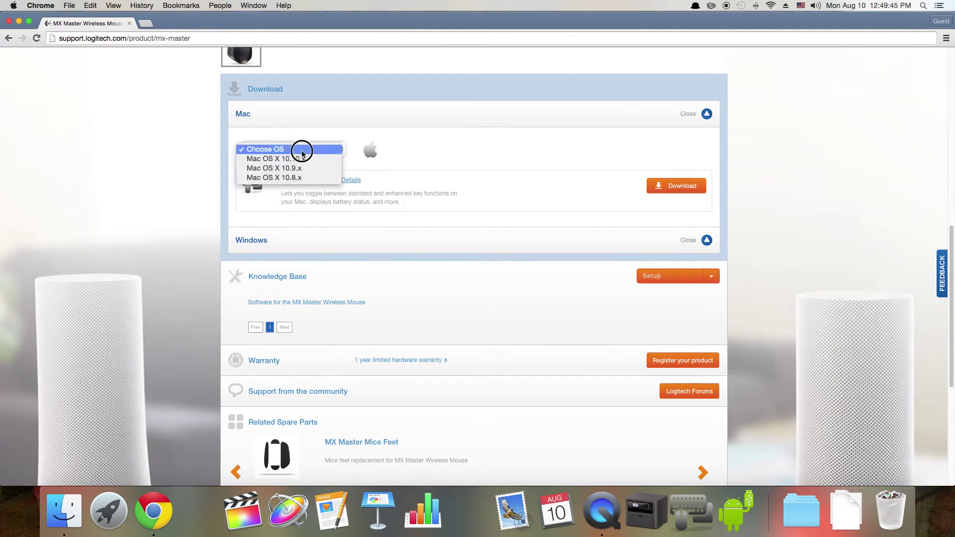
left_click(299, 149)
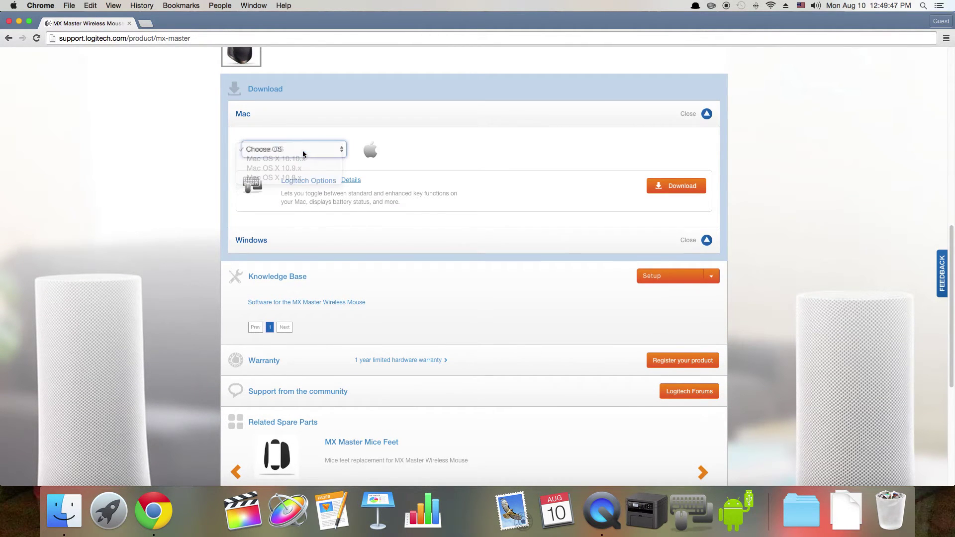
left_click(14, 6)
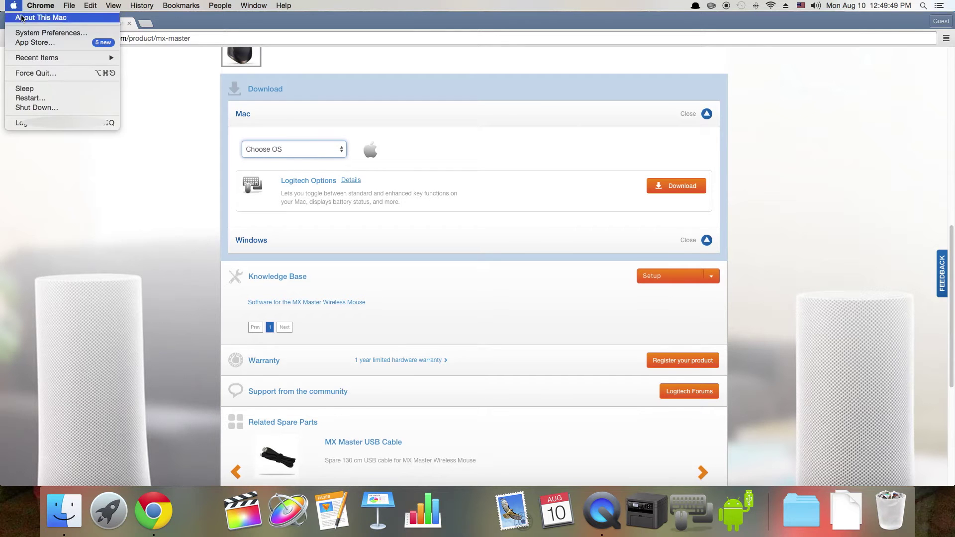
left_click(41, 17)
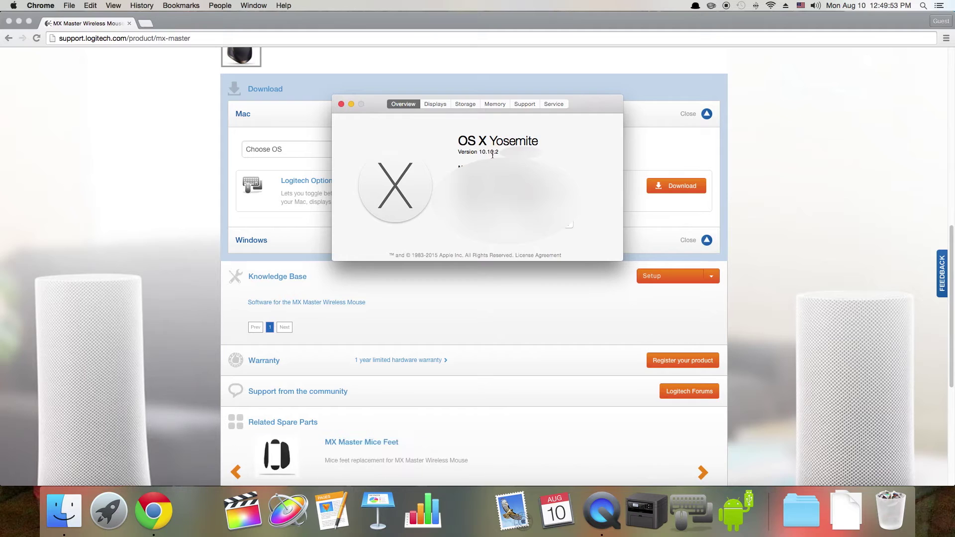
left_click_drag(500, 153, 477, 152)
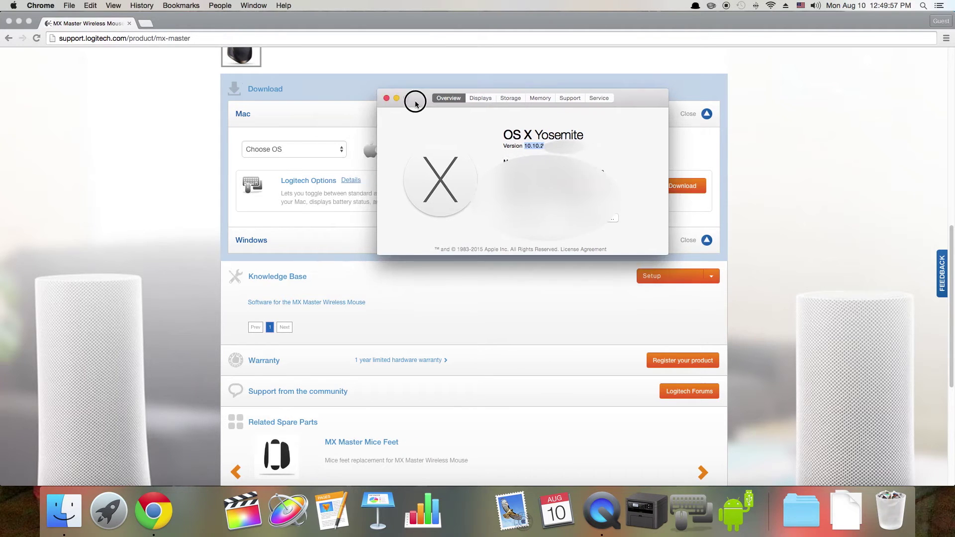
left_click_drag(369, 110, 464, 93)
Choose Mac OS X 10.10.x as the operating system on the download page.
left_click(332, 152)
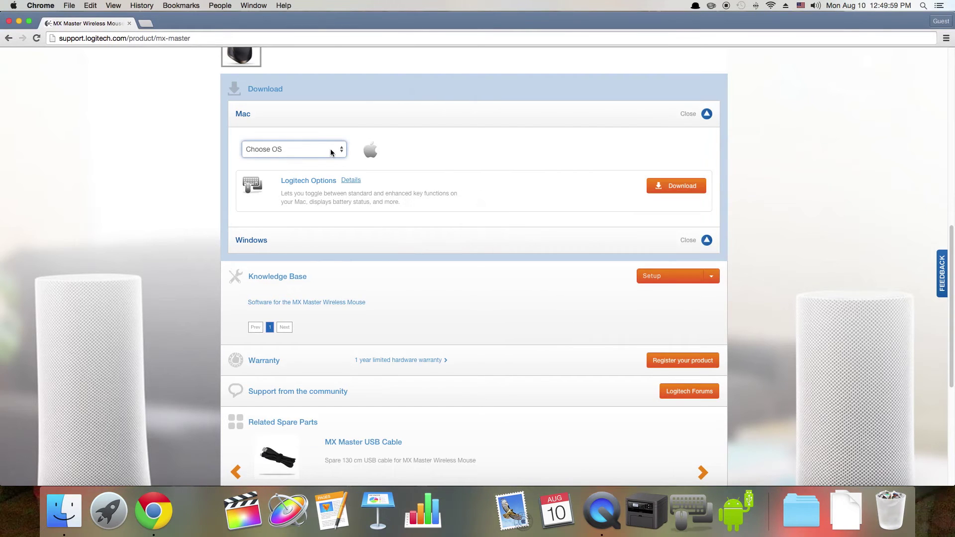
left_click(331, 152)
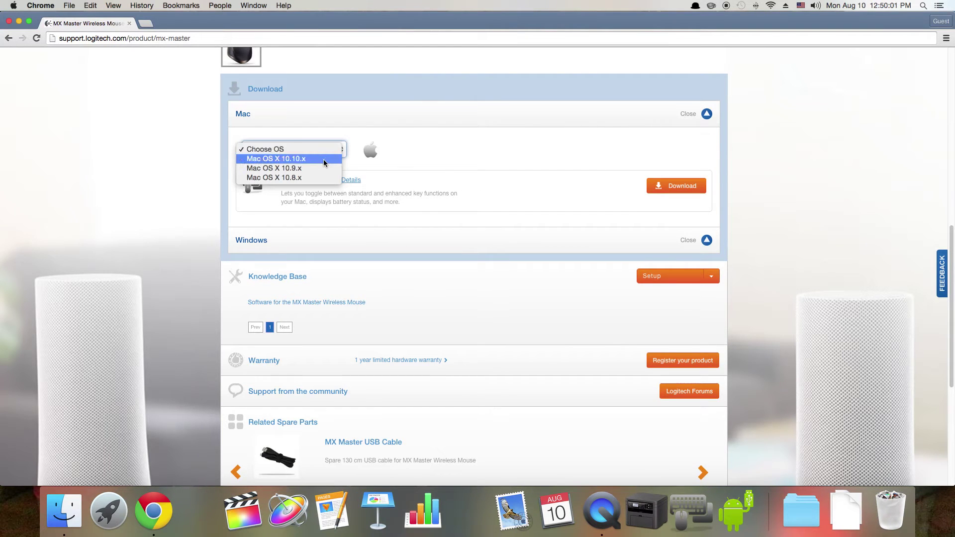
left_click(323, 160)
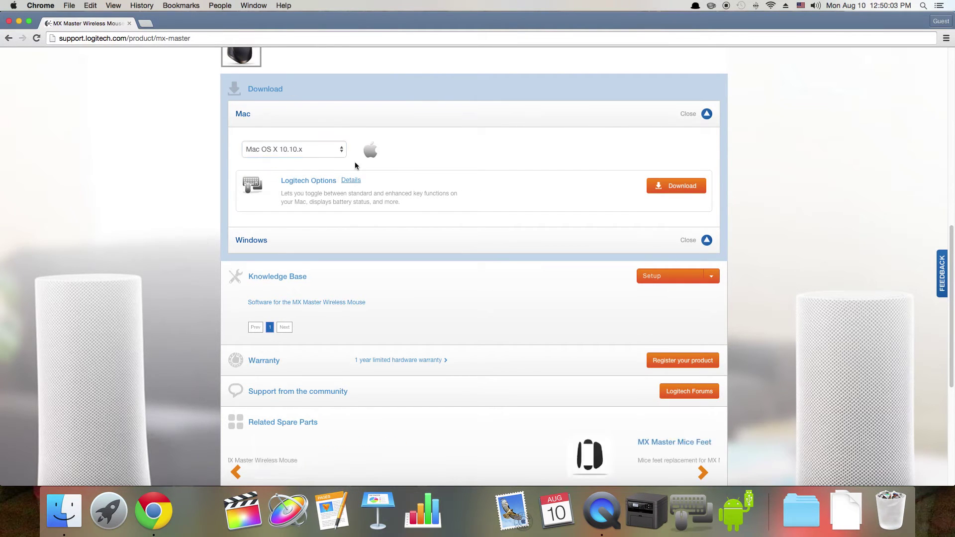
Download Logitech Options for Mac and open the downloaded Options_5.20.124.zip.
left_click(676, 186)
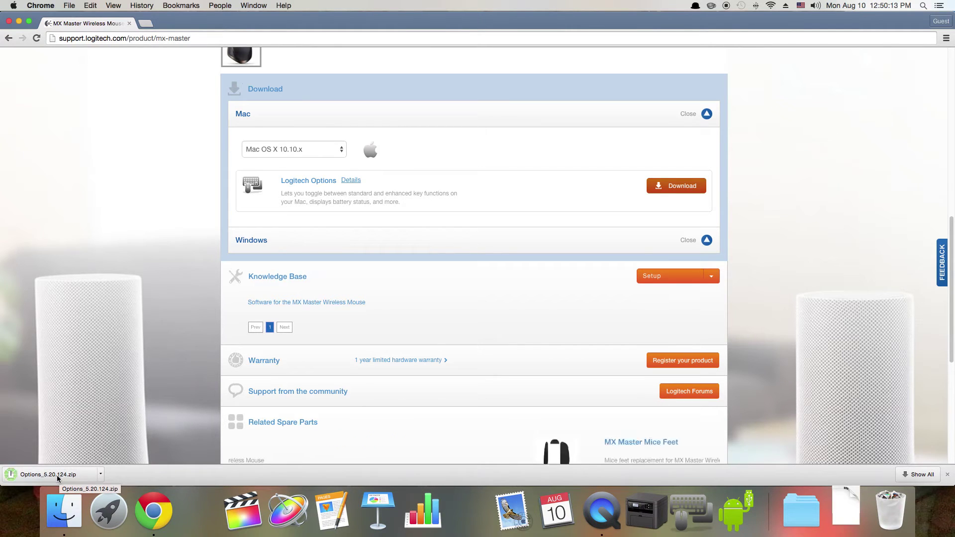
left_click(56, 476)
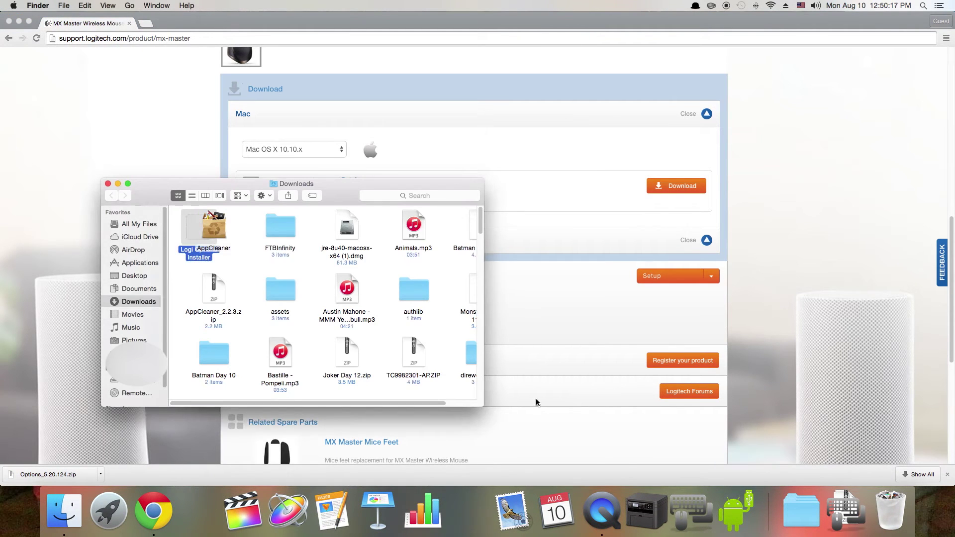
Move the Logi Options Installer within Downloads, close the folder, and launch the installer.
left_click_drag(204, 228, 239, 265)
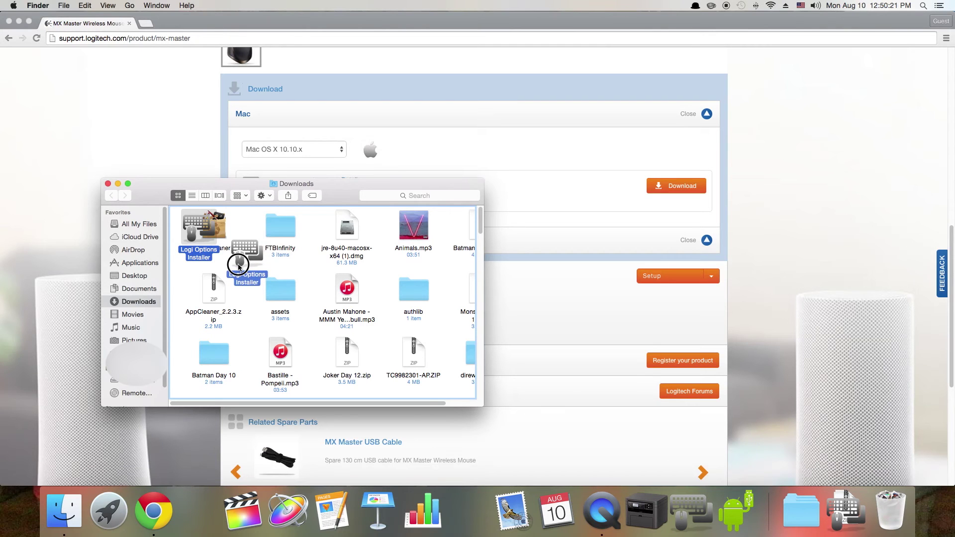
left_click_drag(238, 265, 238, 263)
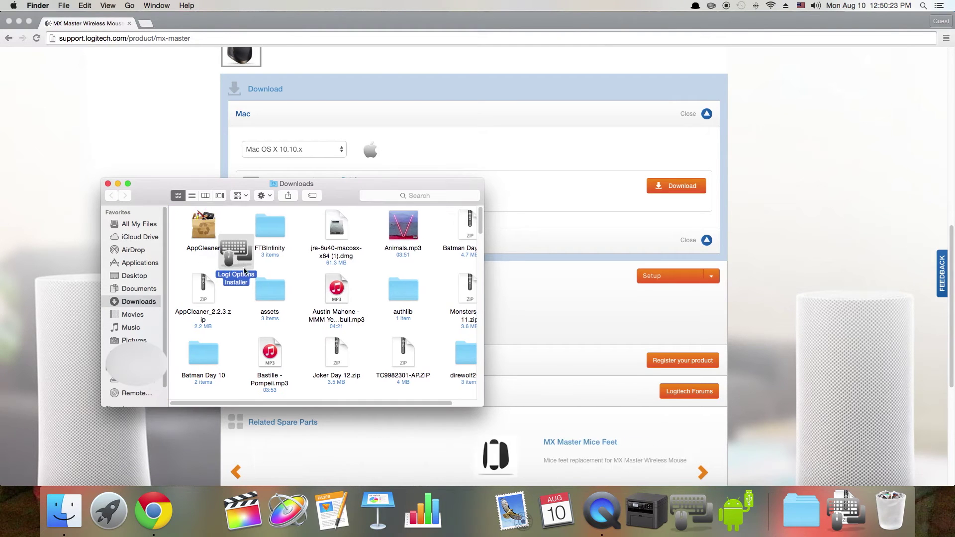
left_click(106, 184)
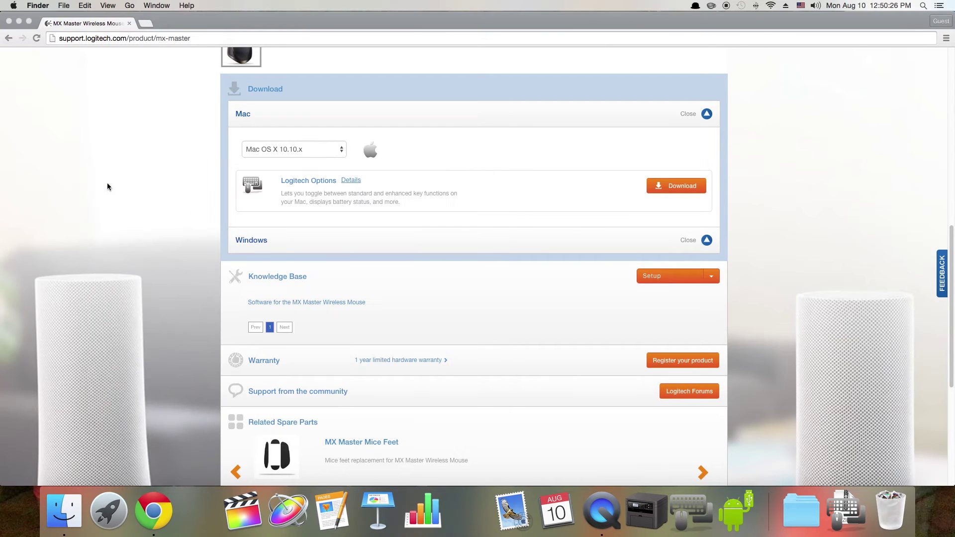
left_click(845, 512)
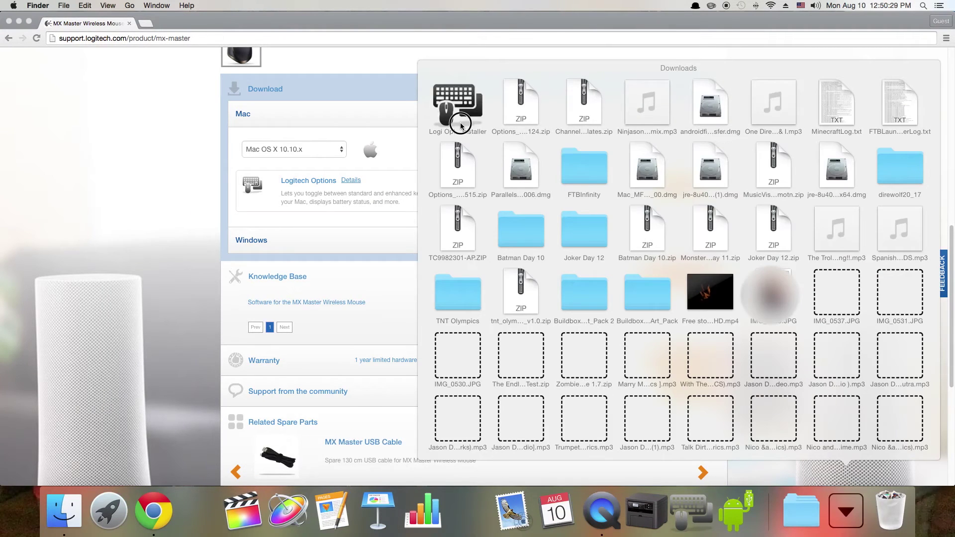
left_click(457, 104)
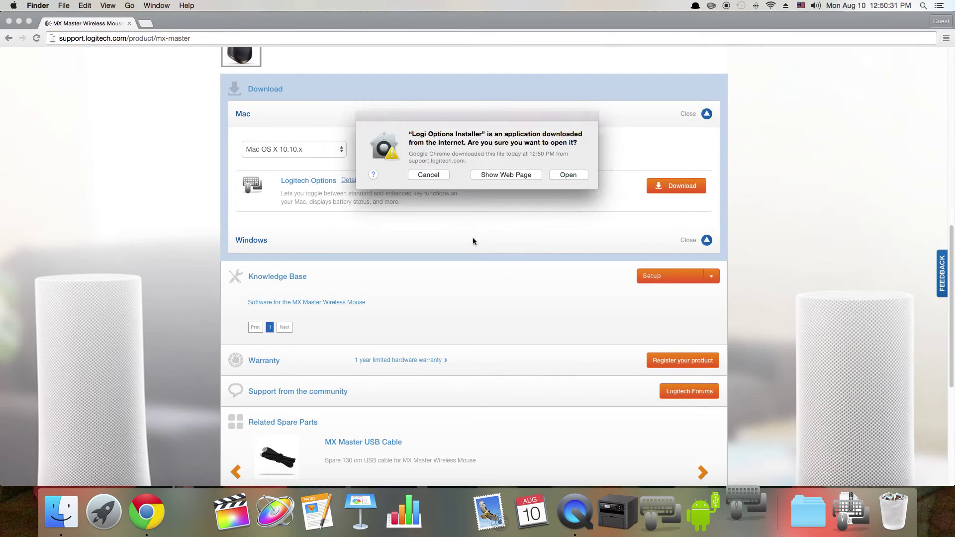
Confirm opening the installer and accept the Logitech Options license agreement.
left_click(562, 174)
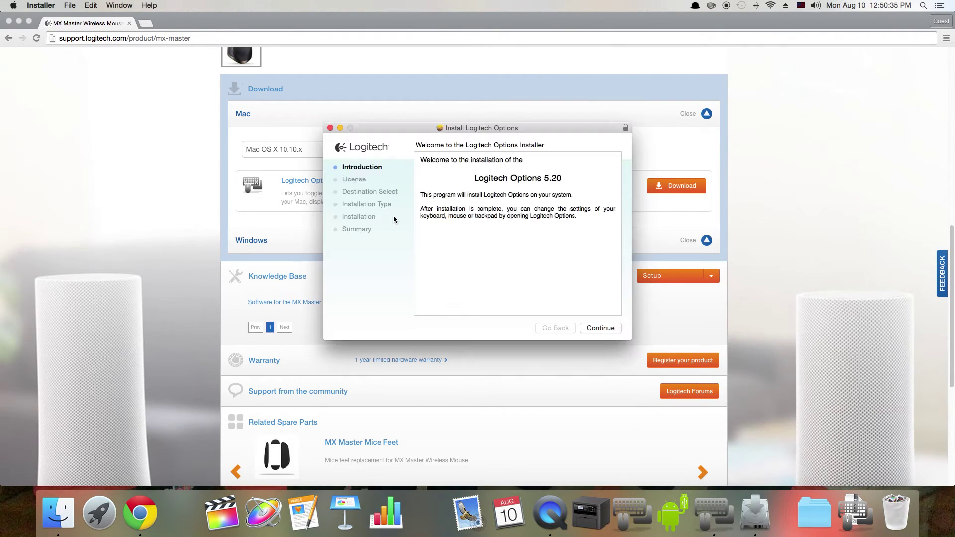
left_click(604, 329)
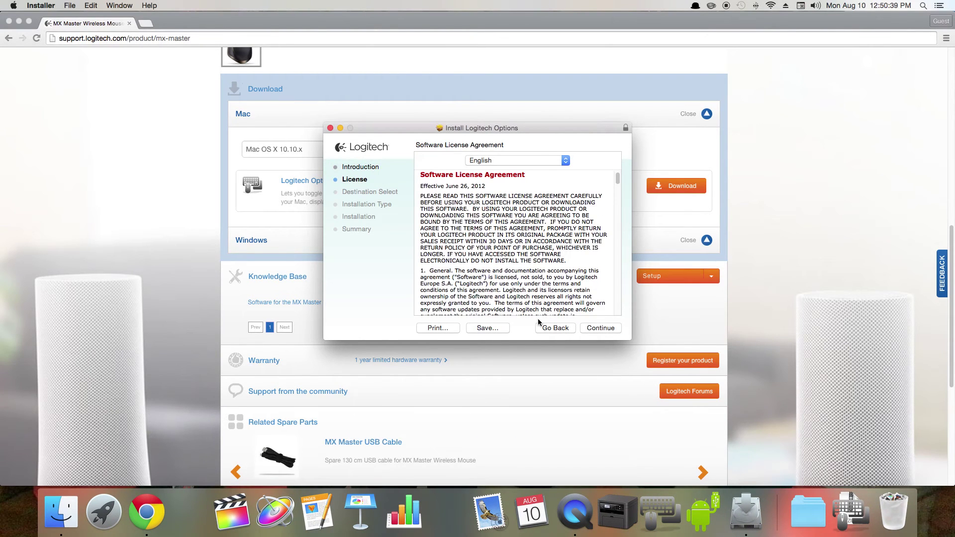
left_click(598, 328)
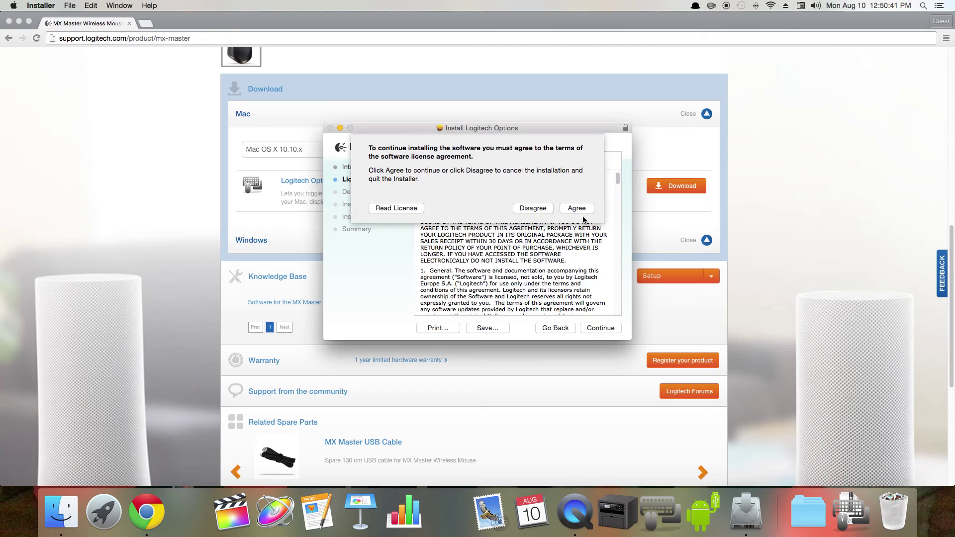
left_click(576, 192)
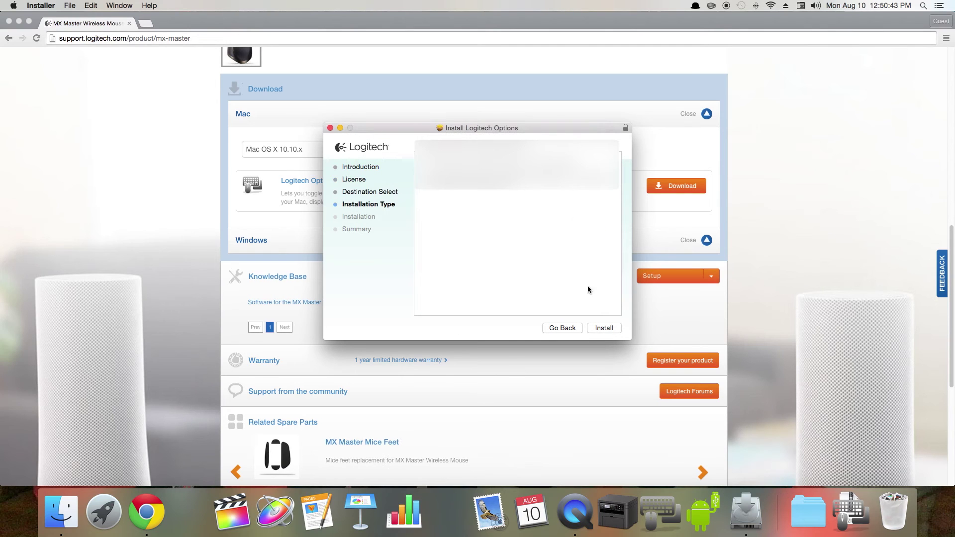
Install Logitech Options 5.20 with the admin password and close the finished installer.
left_click(599, 328)
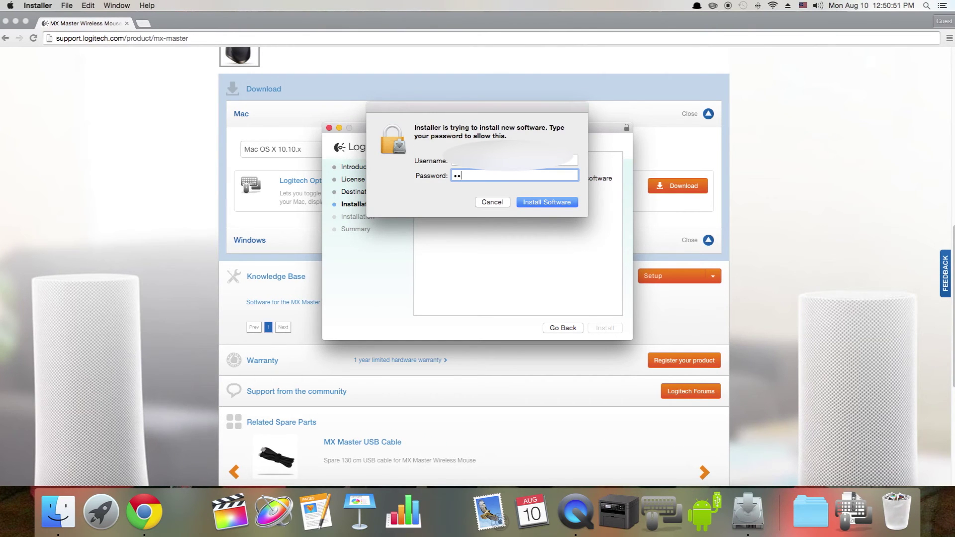
type("••")
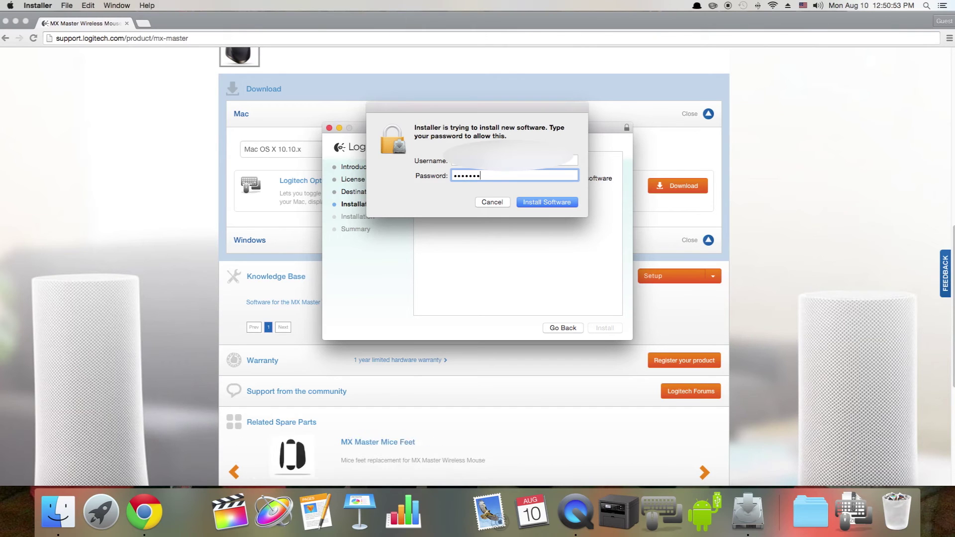
key("Return")
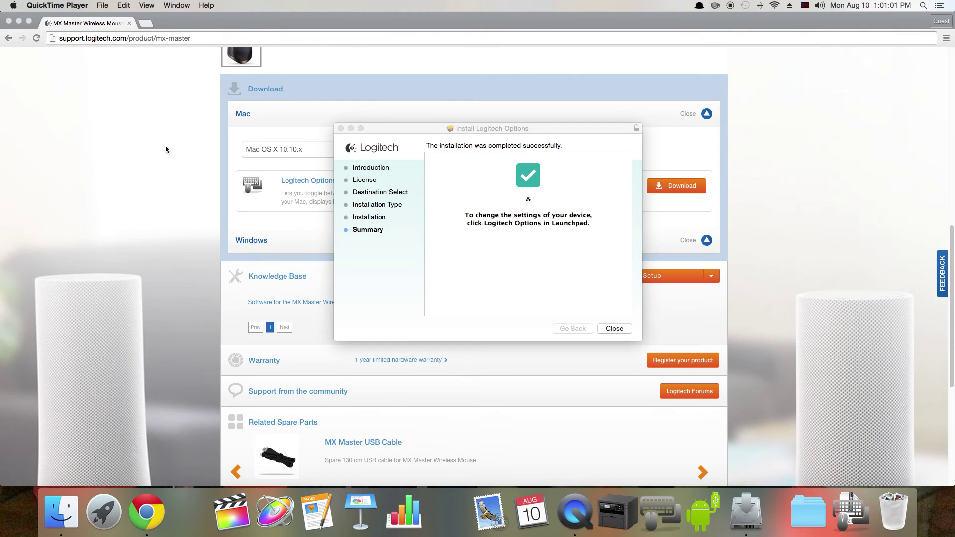
left_click(613, 328)
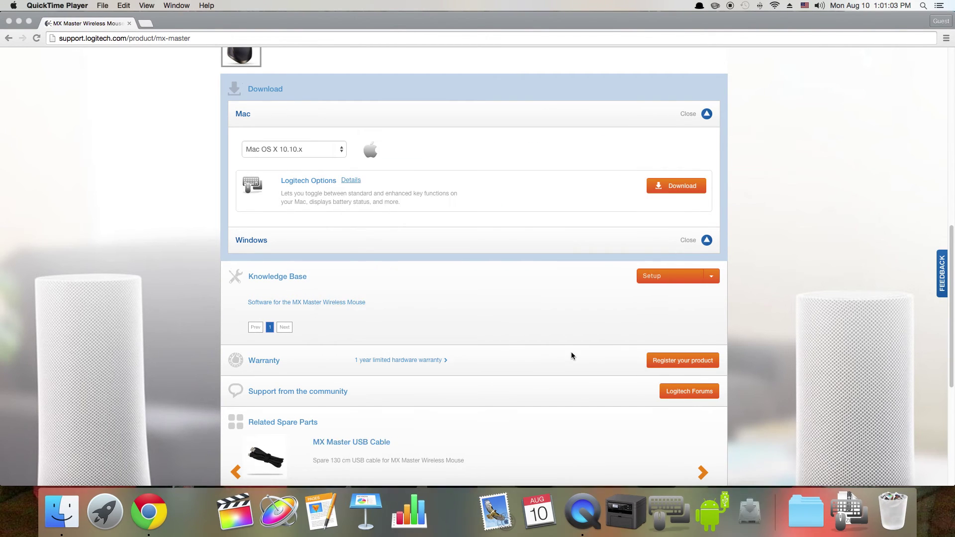
Launch Logitech Options from Launchpad to show the MX Master mouse buttons.
left_click(98, 516)
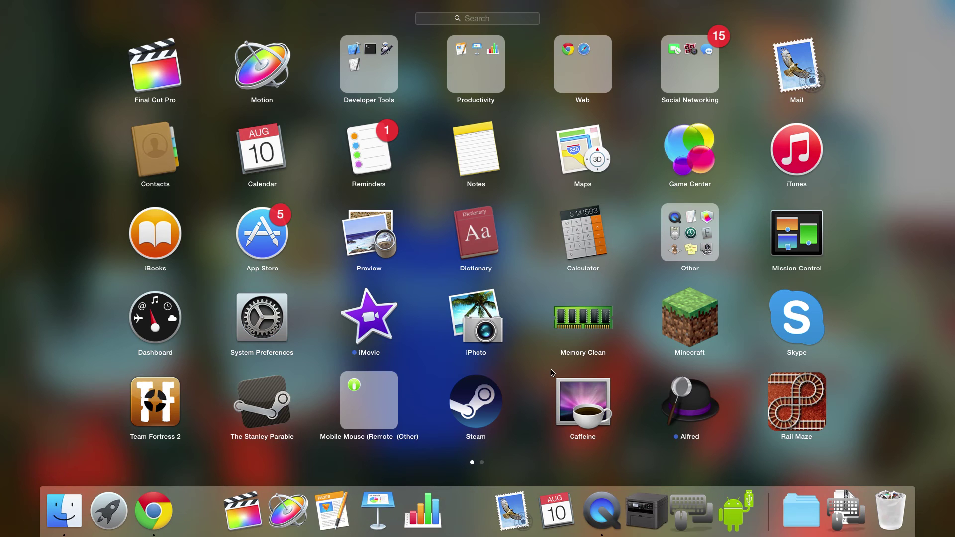
scroll(551, 373, "right", 5)
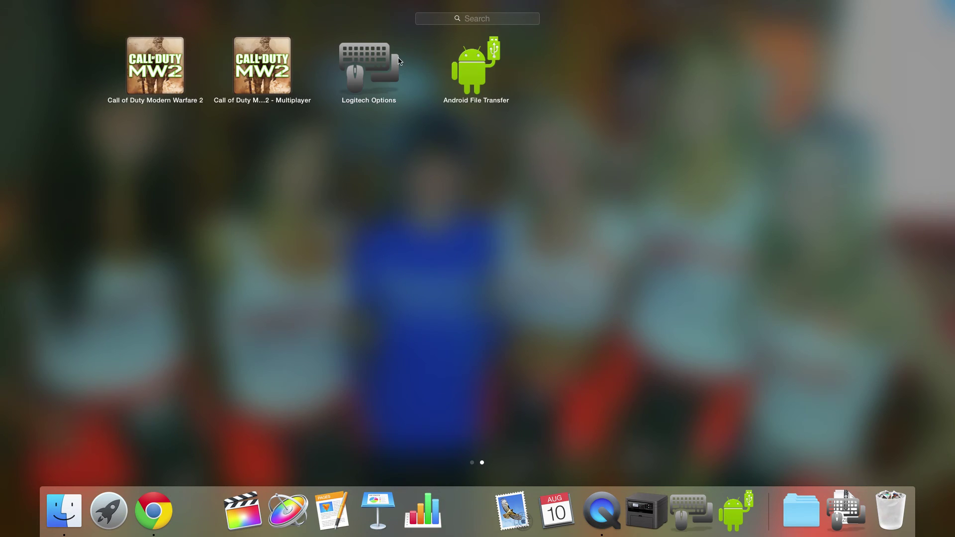
left_click(369, 67)
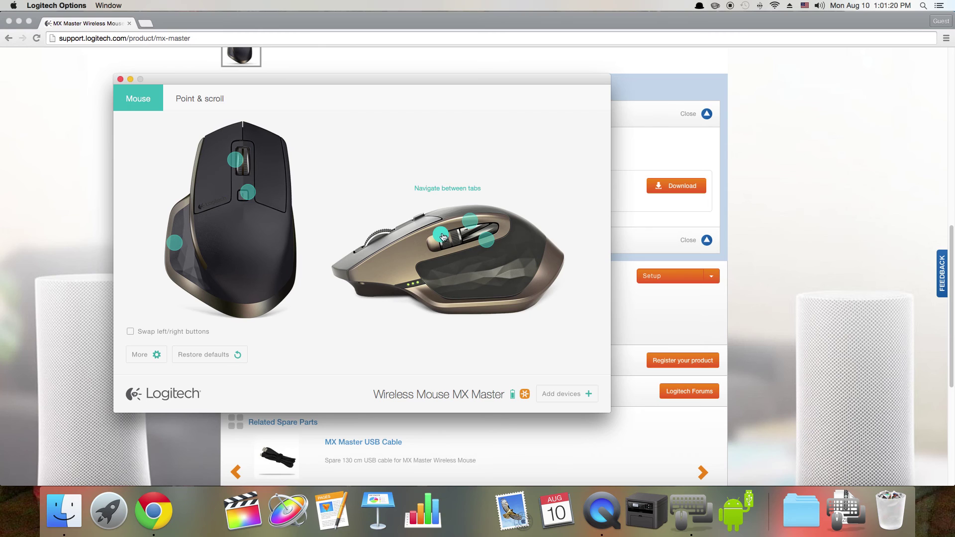
left_click(176, 245)
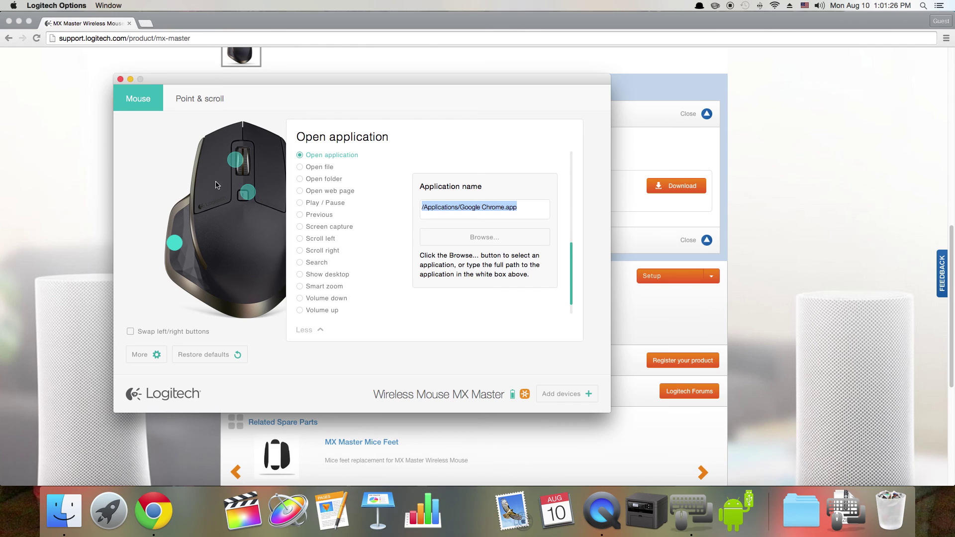
left_click(244, 327)
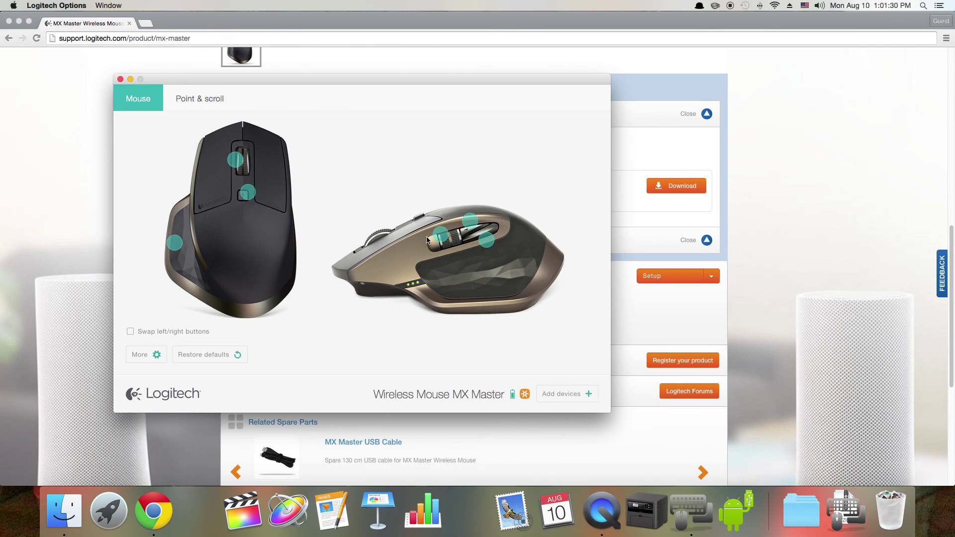
left_click(474, 224)
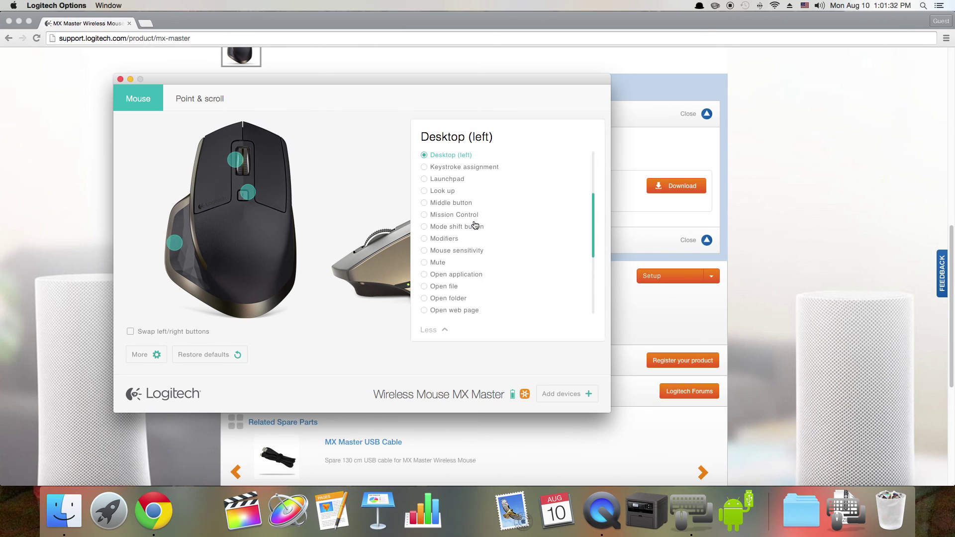
key("ctrl+Left")
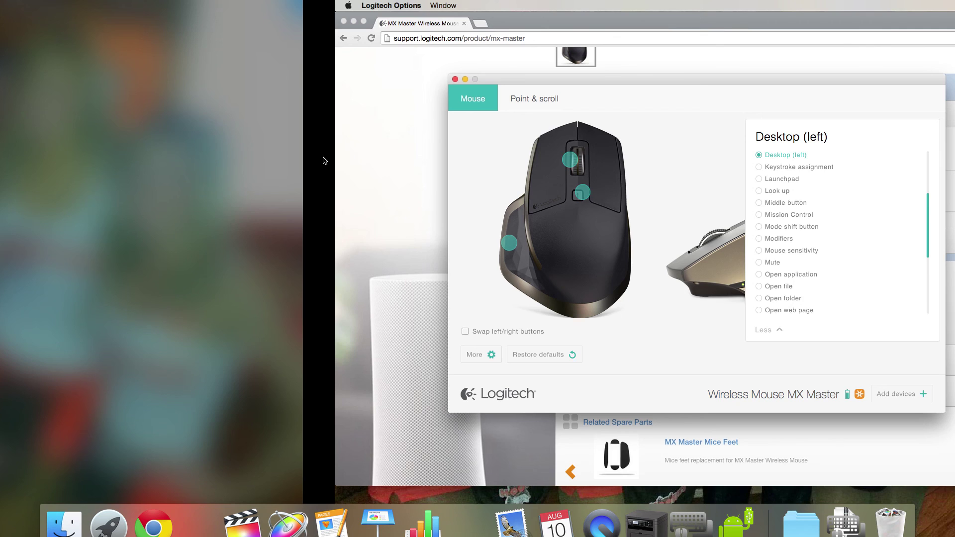
key("ctrl+Right")
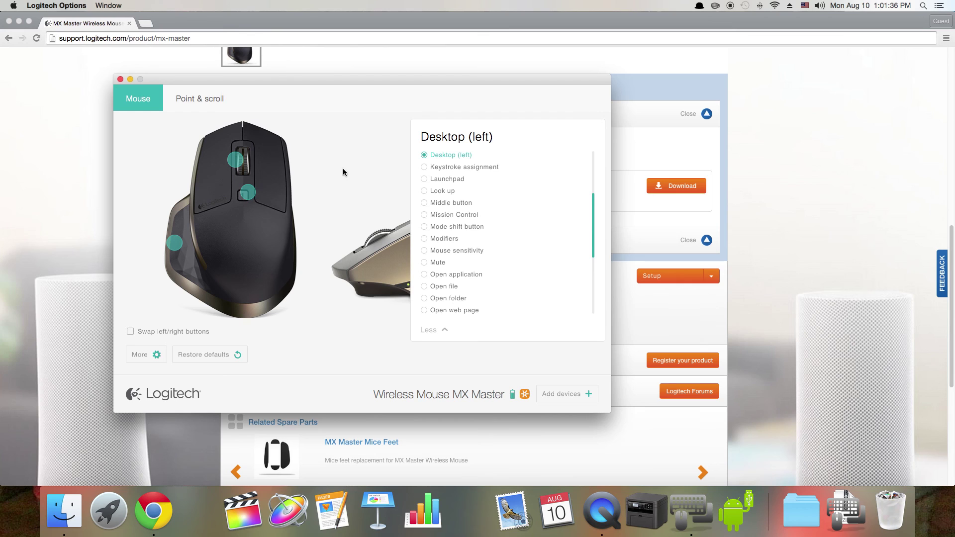
left_click(371, 216)
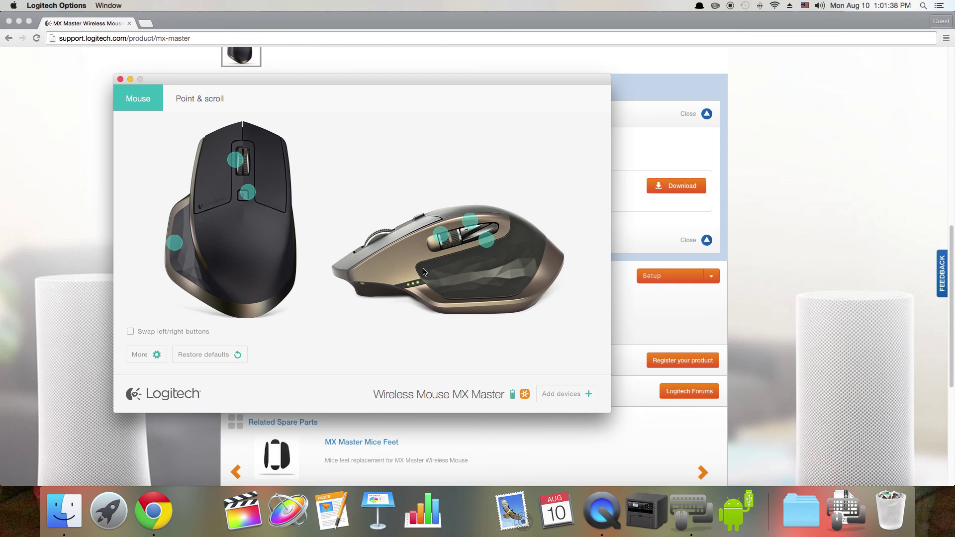